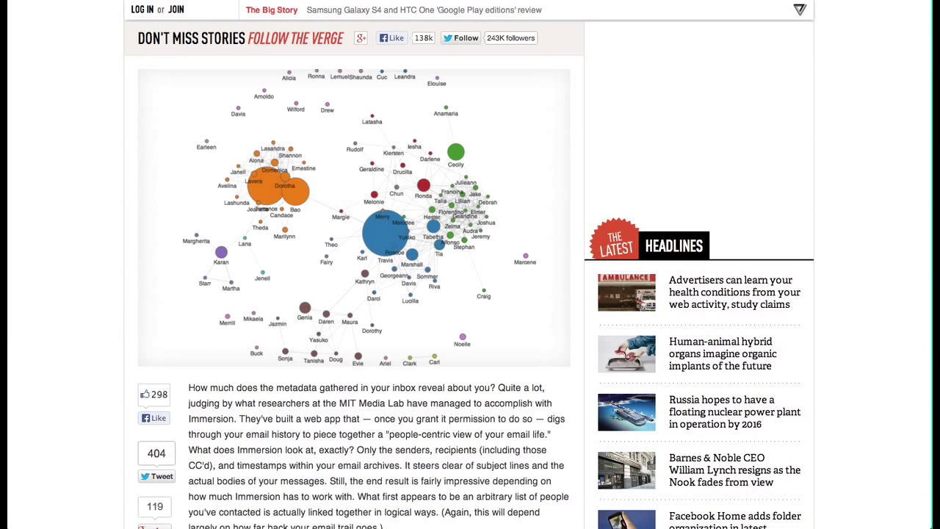
# Read through The Verge's article on MIT's Immersion Gmail metadata tool.
pyautogui.scroll(5, 360, 189)
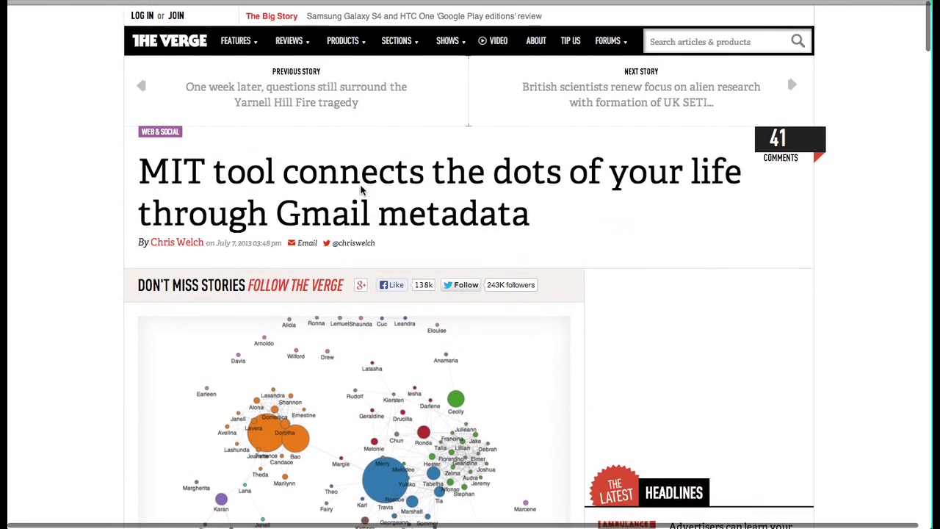
pyautogui.scroll(-1, 360, 189)
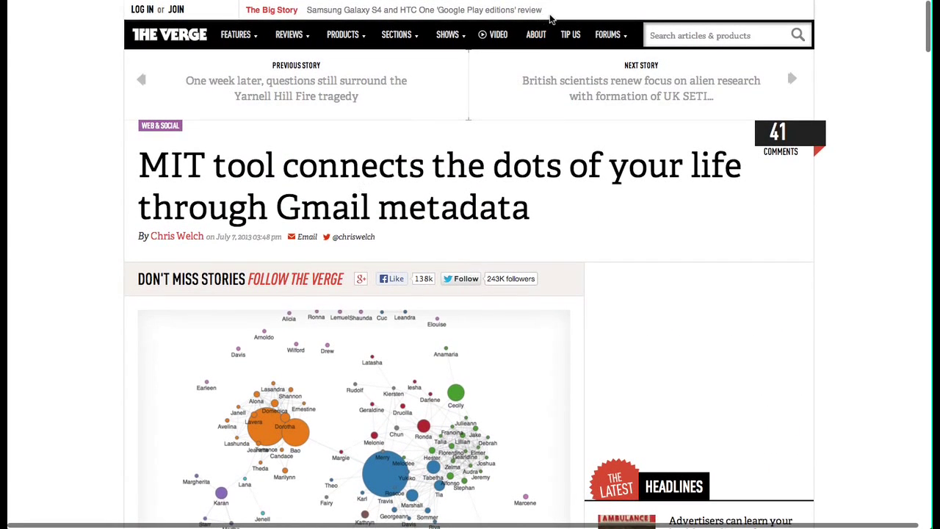
pyautogui.scroll(-4, 447, 315)
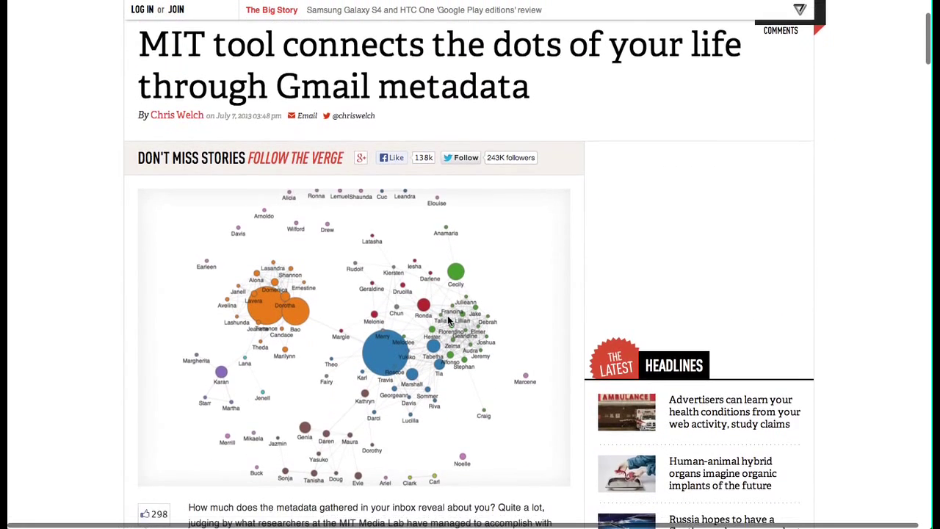
pyautogui.scroll(-1, 447, 315)
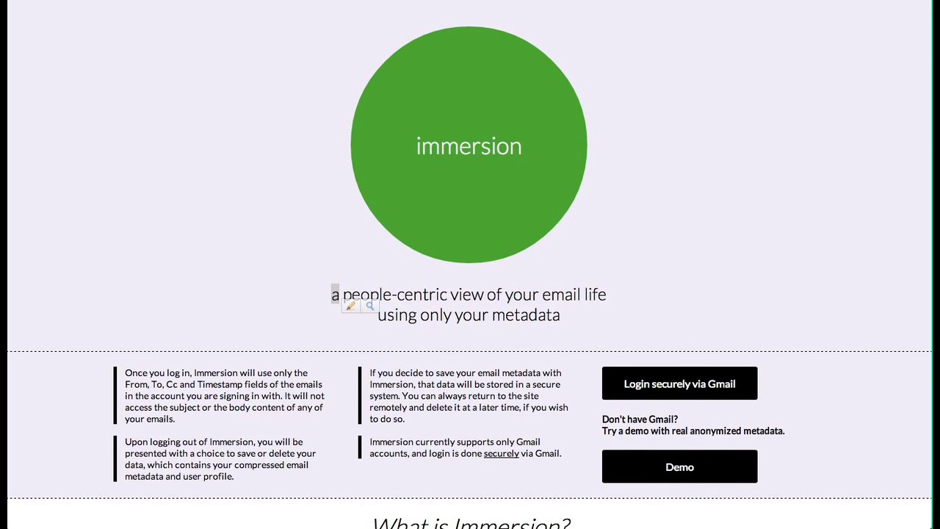
# Log in to Immersion with the Gmail account and accept Google's permission request.
pyautogui.click(657, 394)
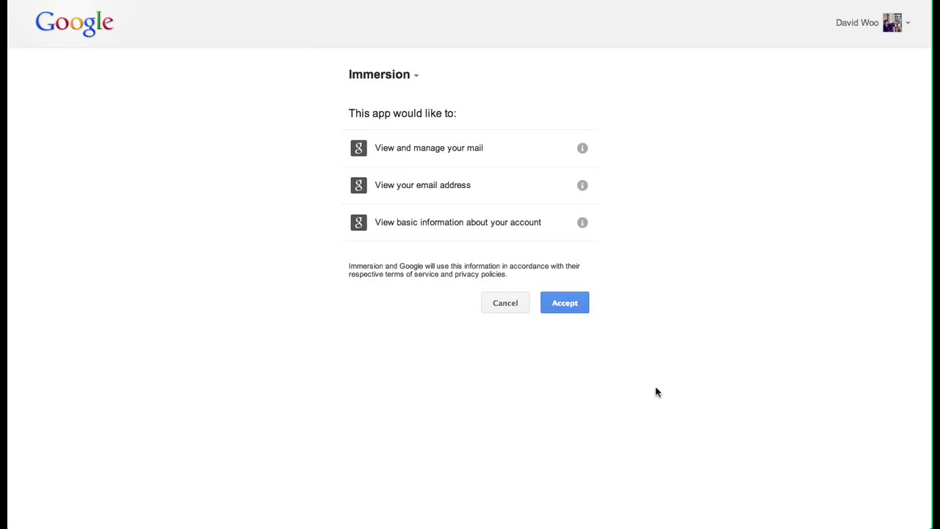
pyautogui.click(565, 307)
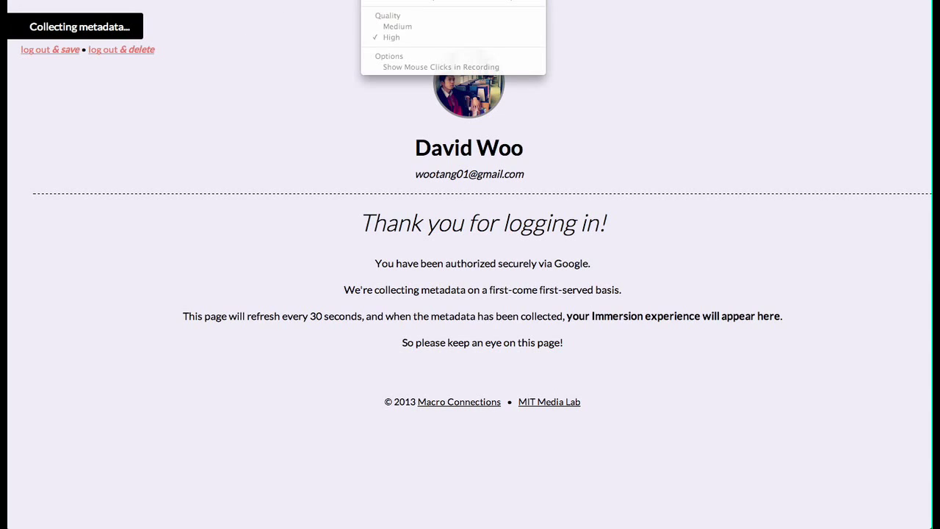
# Wait for the network graph of 163 collaborators and 8,242 emails to load.
pyautogui.click(278, 136)
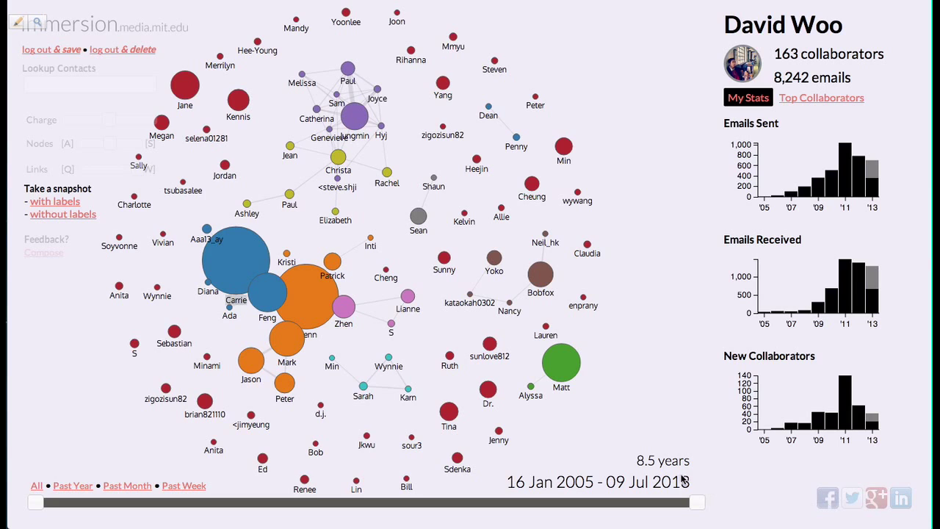
# Show the top 15 collaborators, comparing all-time with the 2005–2013 time-range ranking.
pyautogui.click(821, 103)
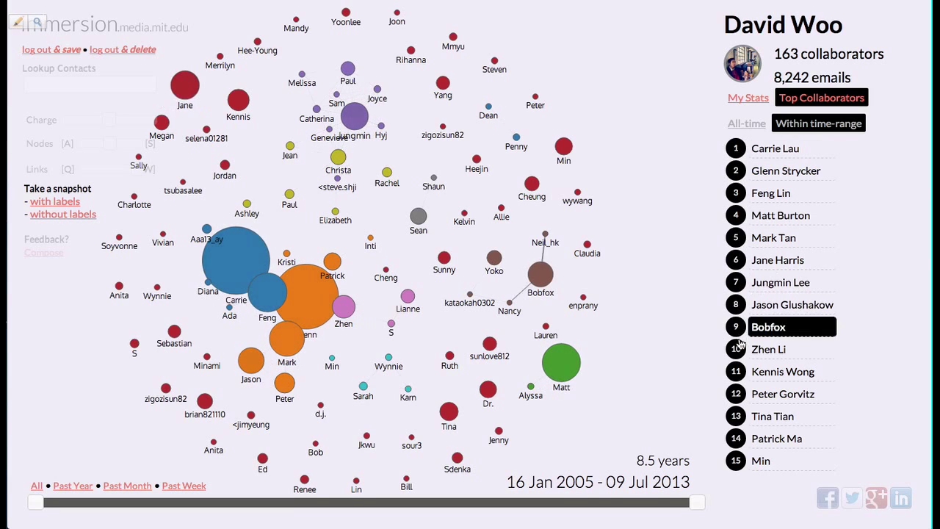
pyautogui.click(746, 124)
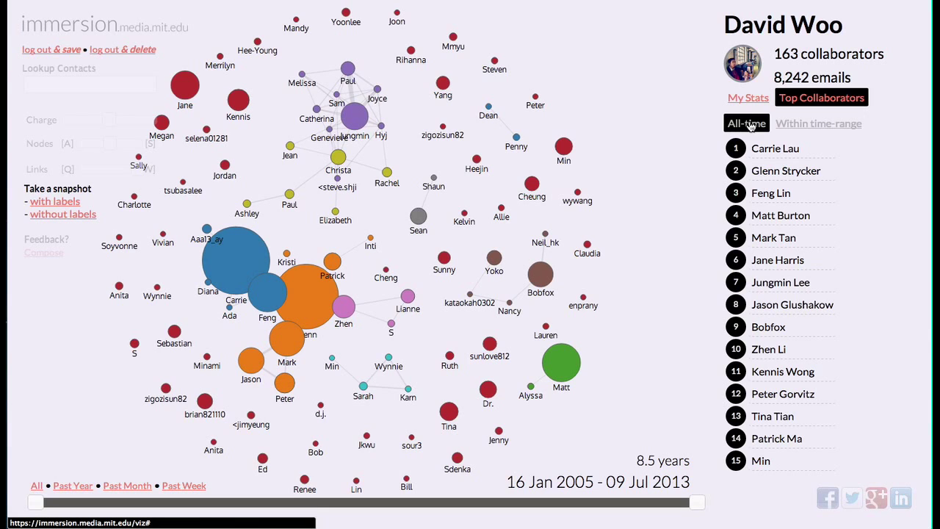
pyautogui.click(806, 129)
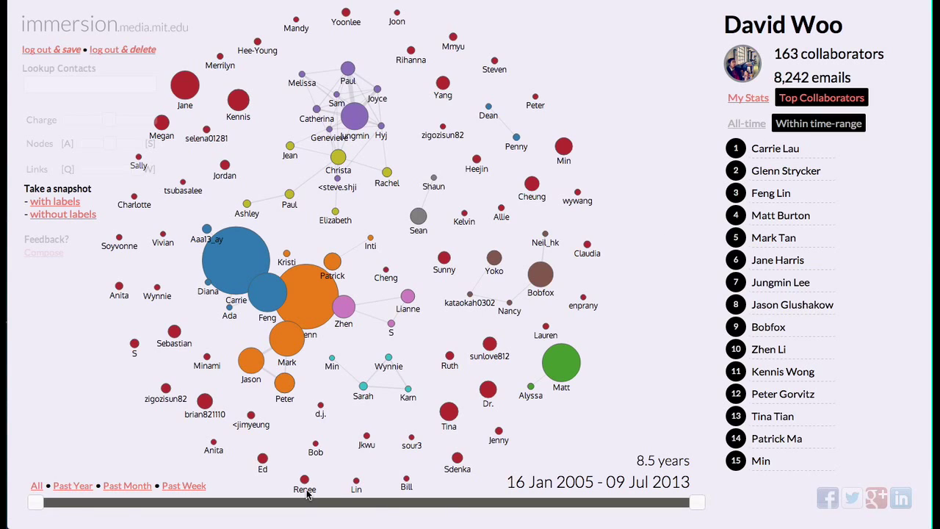
# Narrow the time range to October 2011 – late 2012 and compare all-time versus in-range rankings.
pyautogui.moveTo(35, 503); pyautogui.dragTo(176, 502)
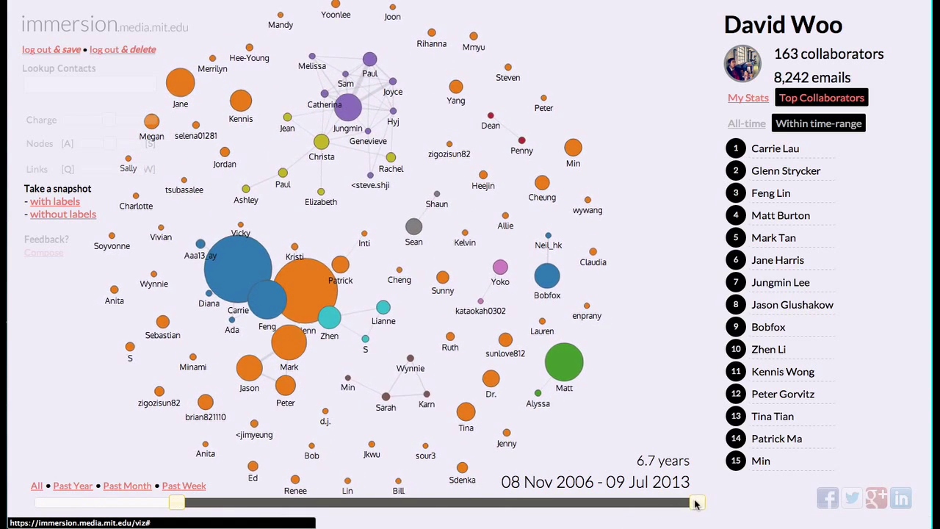
pyautogui.moveTo(695, 503); pyautogui.dragTo(627, 503)
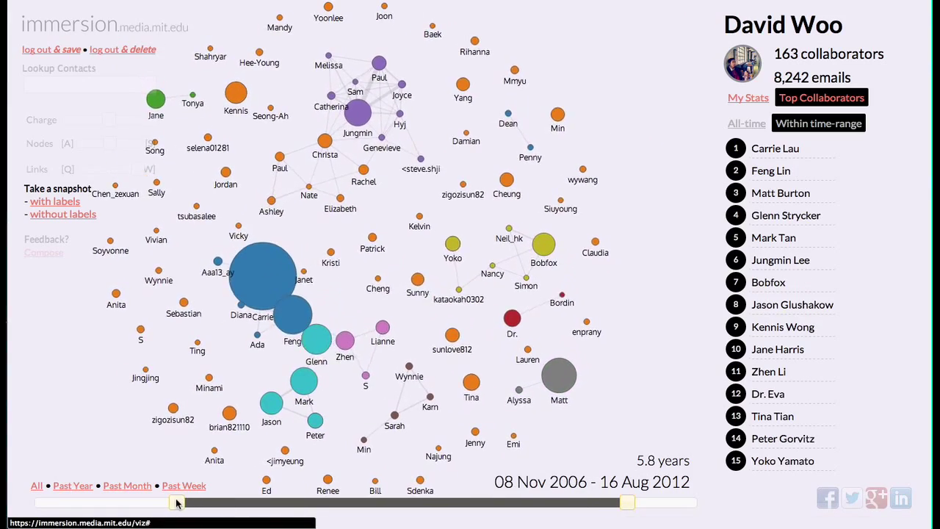
pyautogui.moveTo(177, 502); pyautogui.dragTo(497, 504)
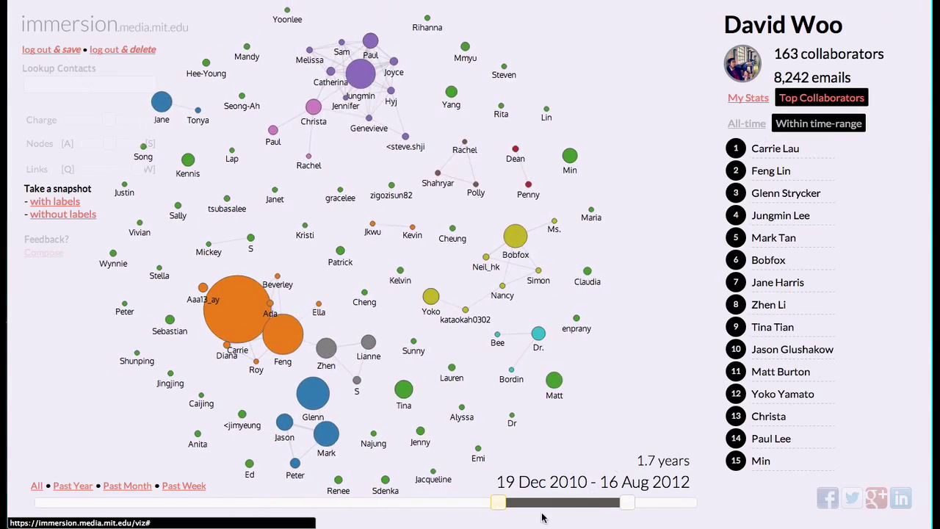
pyautogui.moveTo(500, 505); pyautogui.dragTo(559, 505)
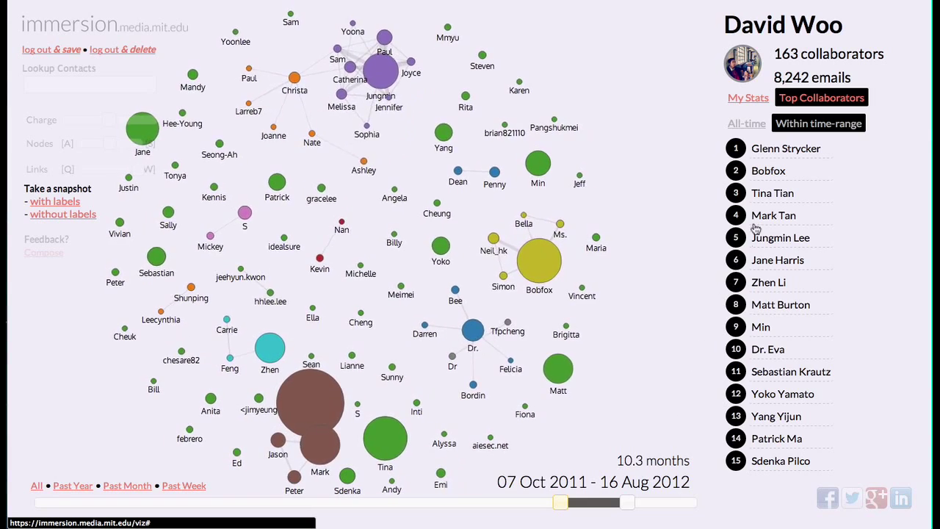
pyautogui.click(754, 122)
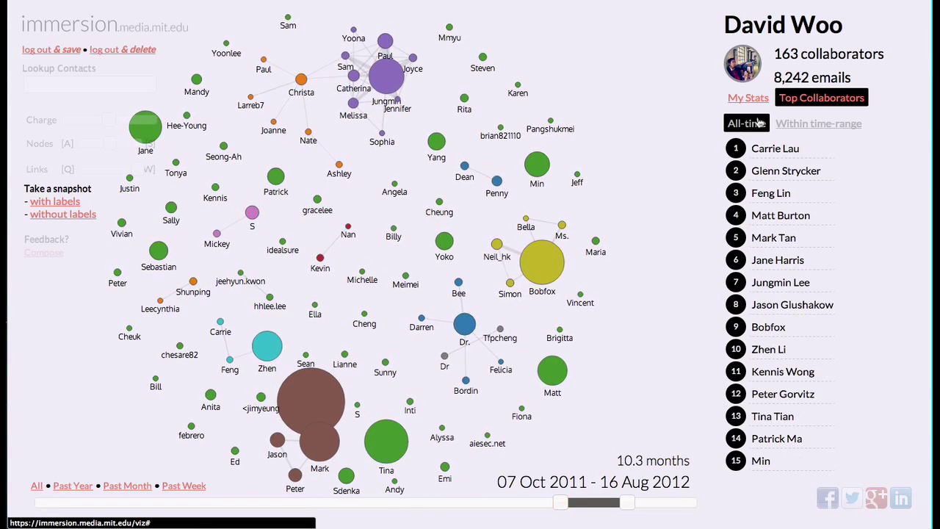
pyautogui.click(799, 124)
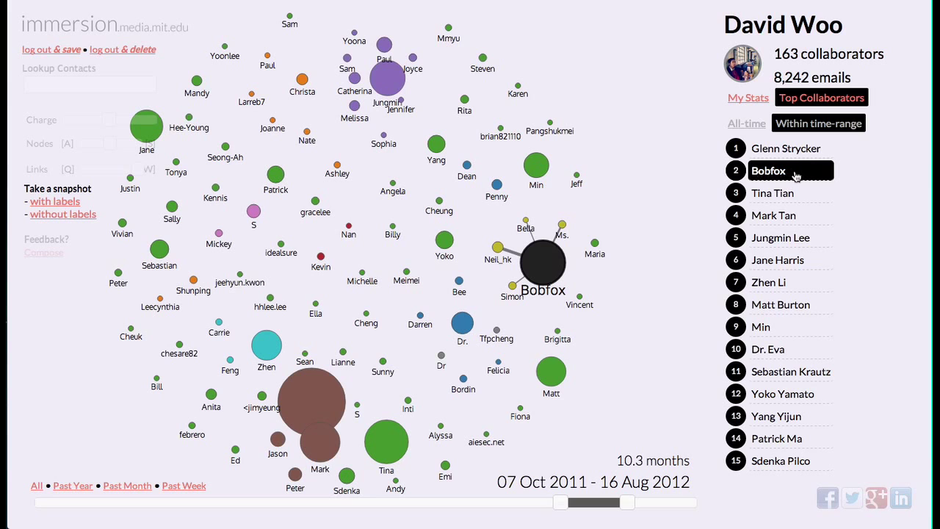
# Shift the range to June 2012 – April 2013, compare rankings, then widen back to 2005.
pyautogui.moveTo(630, 502); pyautogui.dragTo(704, 503)
pyautogui.moveTo(560, 502); pyautogui.dragTo(655, 514)
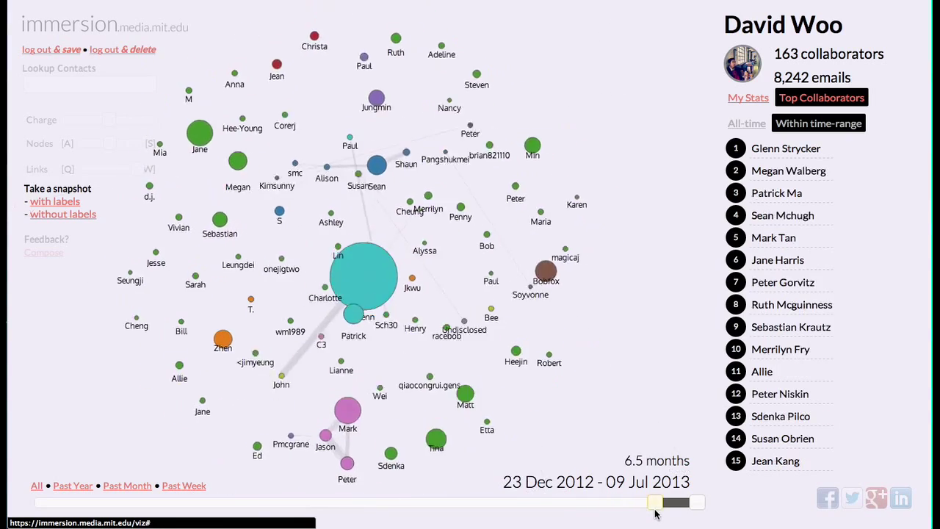
pyautogui.click(746, 124)
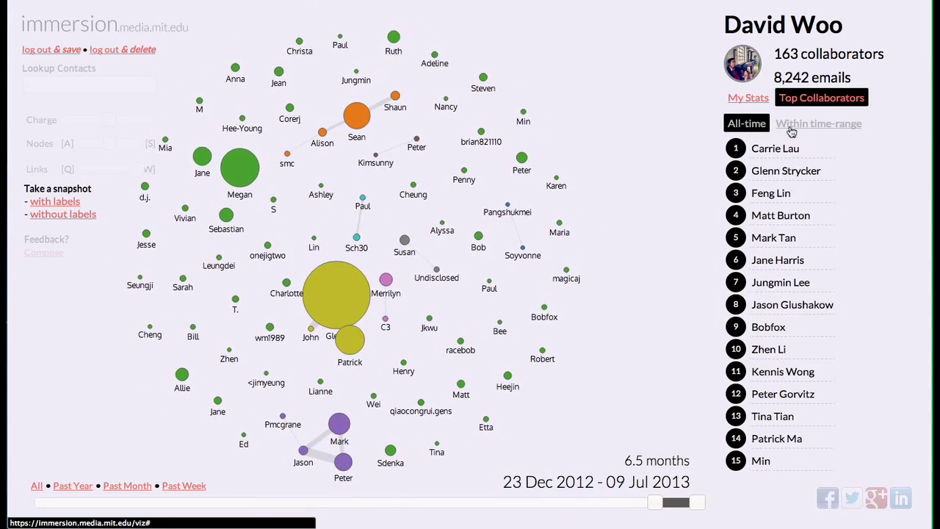
pyautogui.click(812, 126)
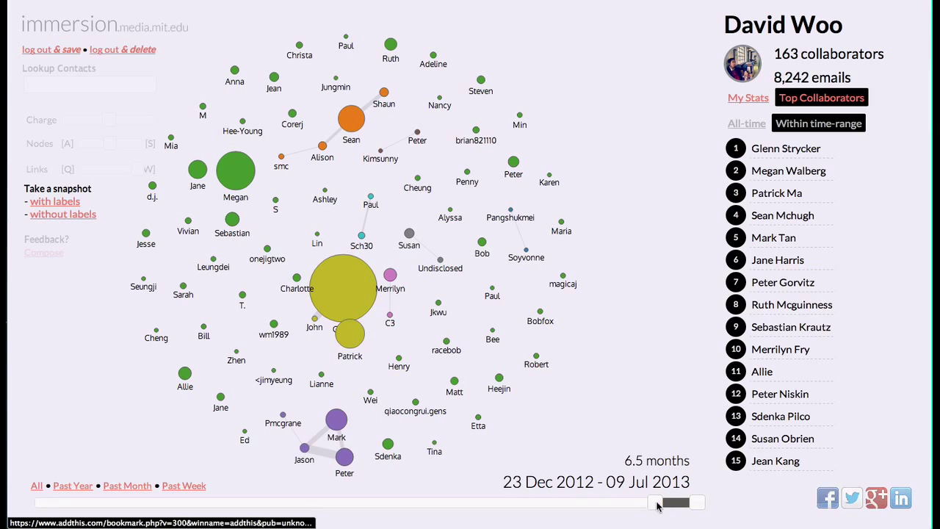
pyautogui.moveTo(657, 504); pyautogui.dragTo(40, 489)
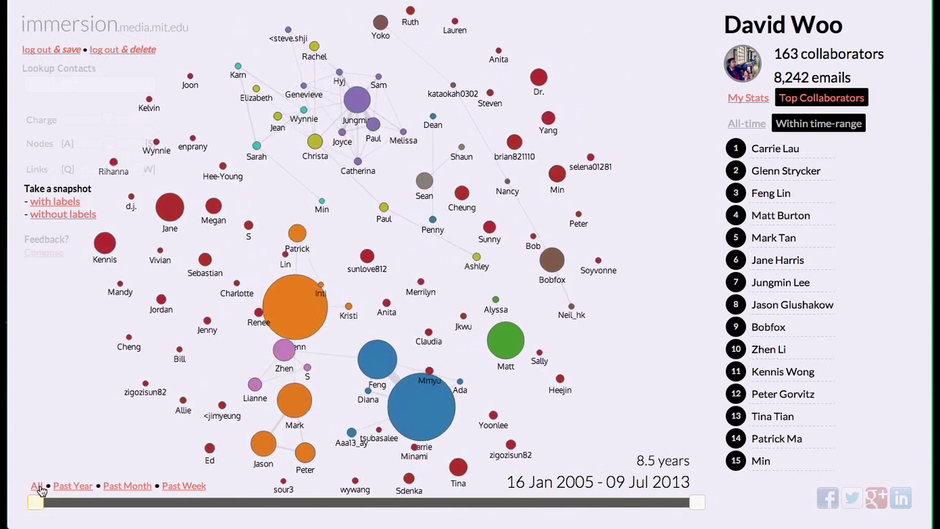
pyautogui.click(70, 486)
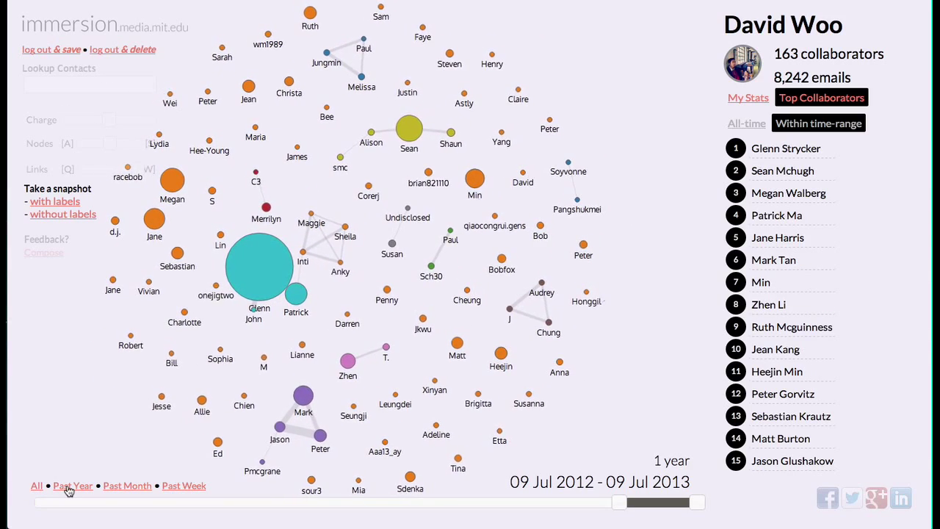
pyautogui.click(124, 488)
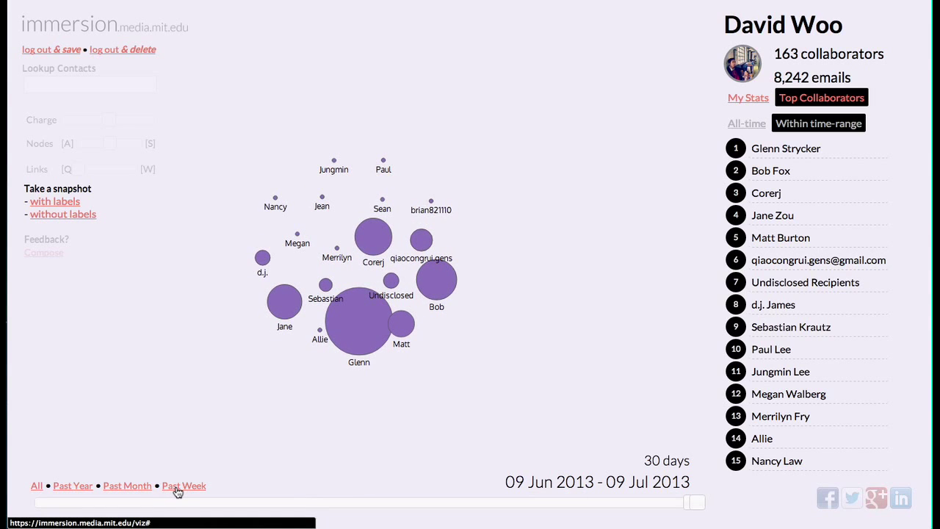
pyautogui.click(177, 489)
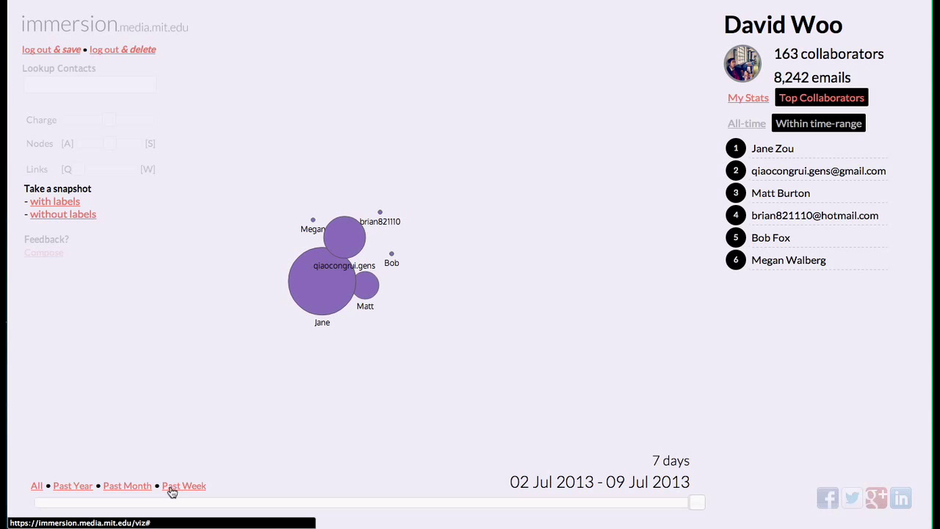
pyautogui.click(36, 485)
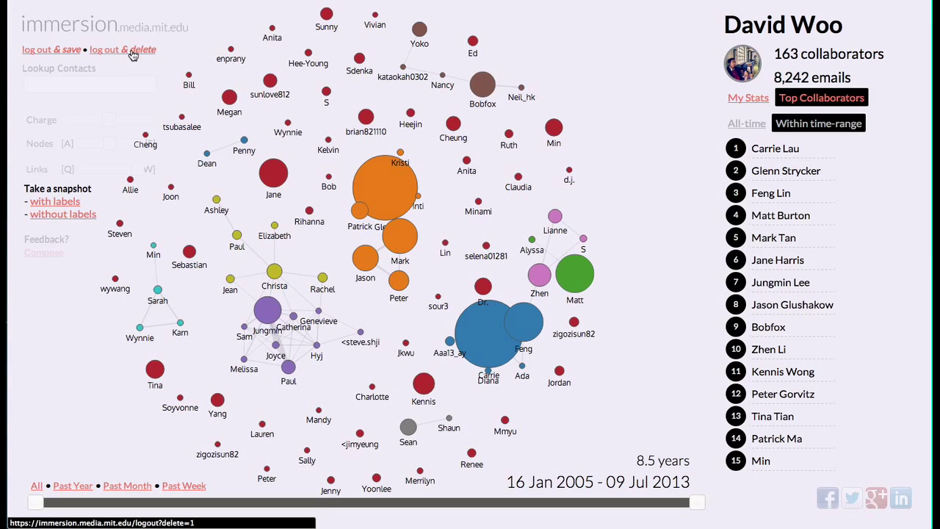
pyautogui.click(79, 83)
pyautogui.write('matt')
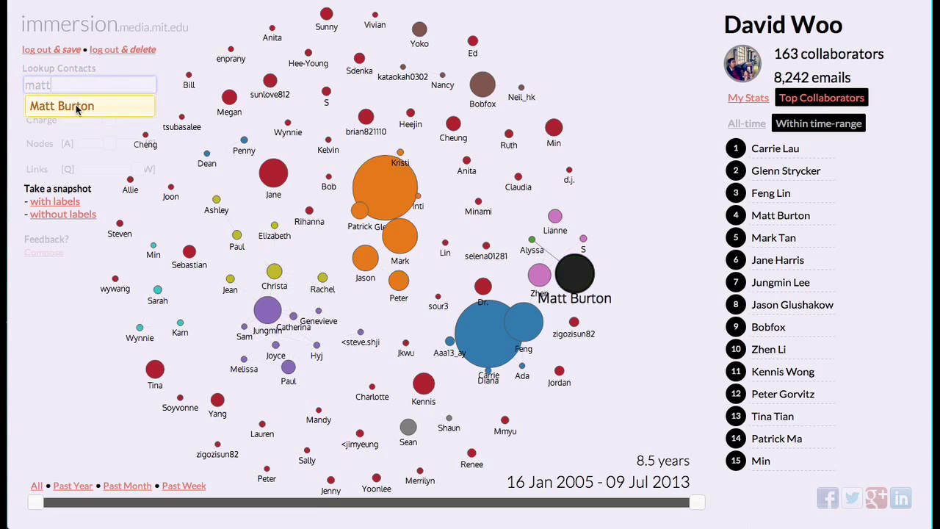
pyautogui.click(75, 108)
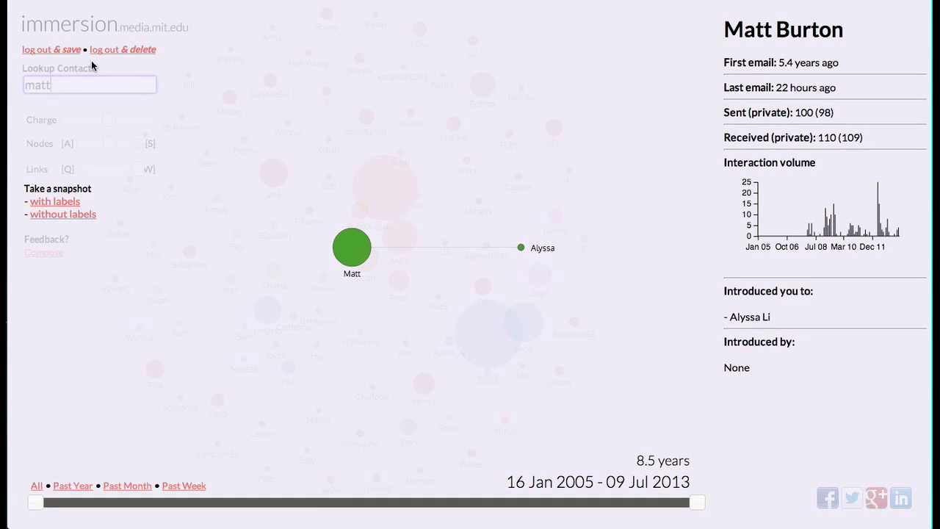
pyautogui.click(66, 85)
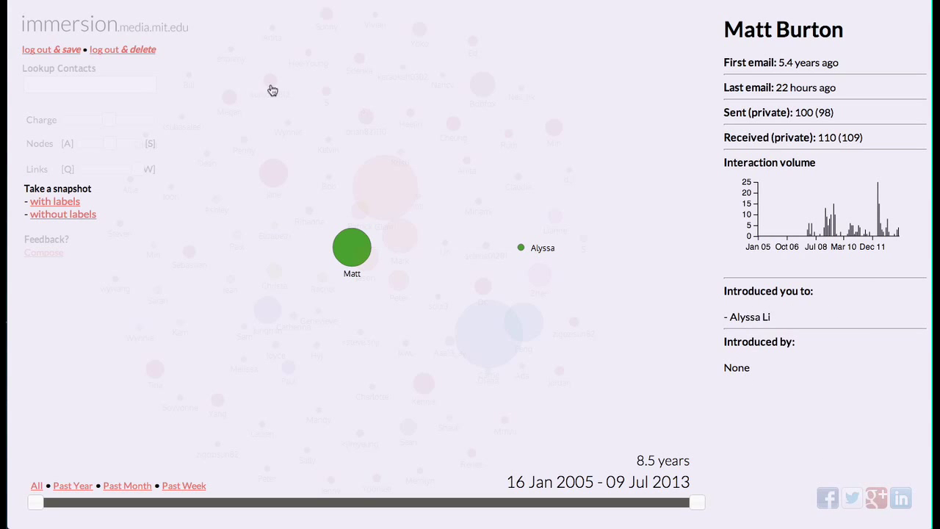
pyautogui.click(395, 297)
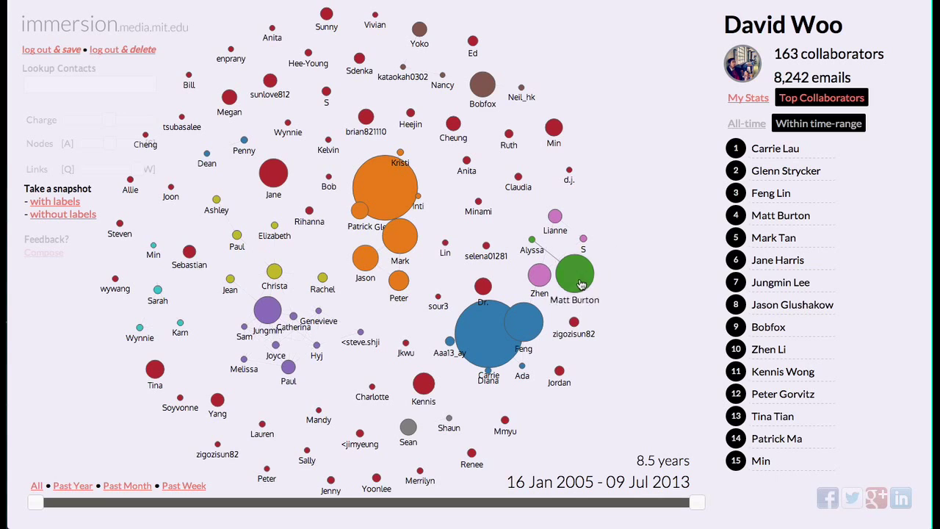
pyautogui.click(394, 197)
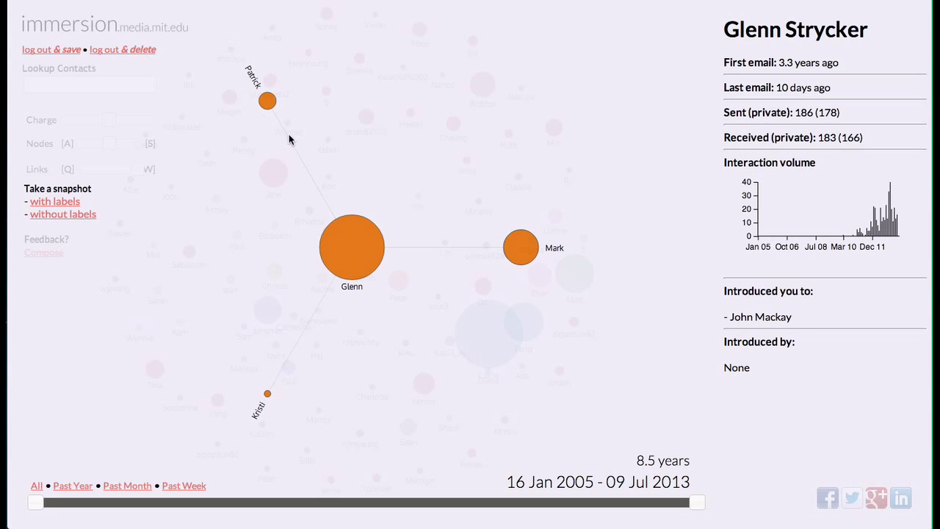
pyautogui.click(261, 91)
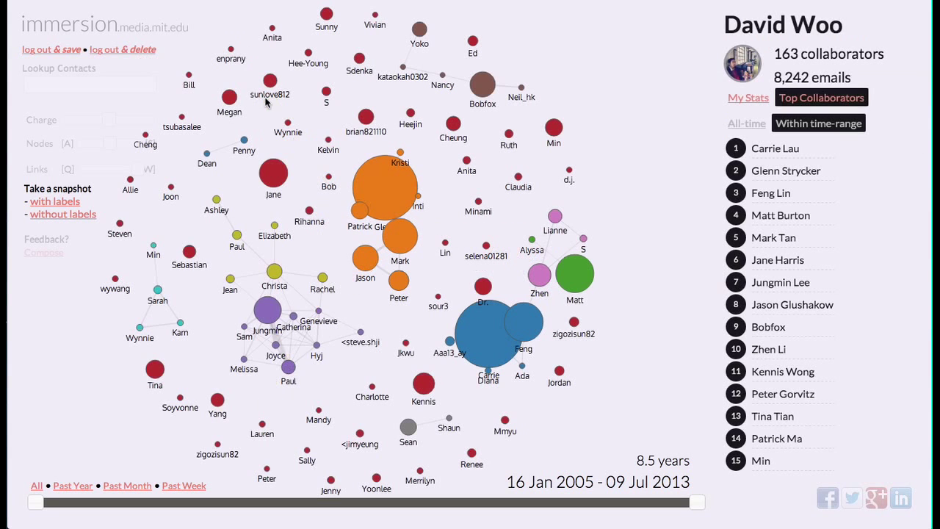
pyautogui.click(366, 117)
pyautogui.click(372, 120)
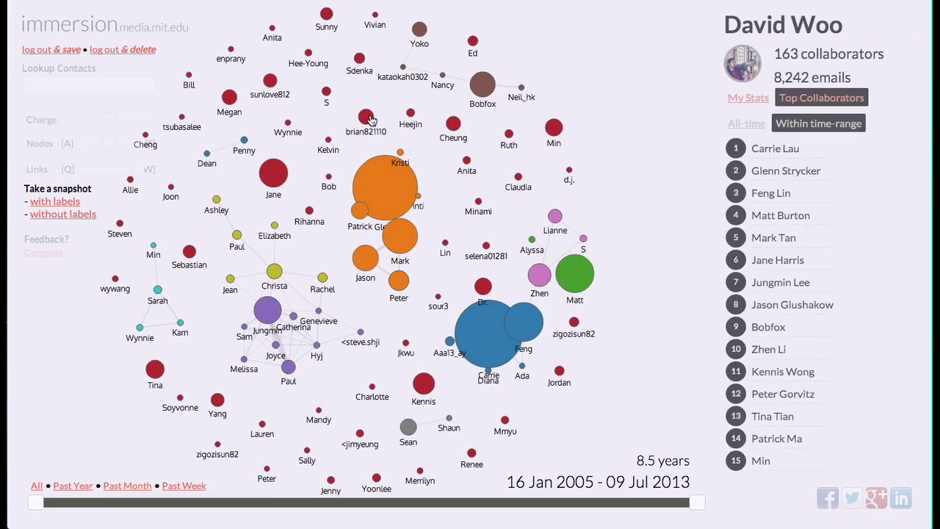
pyautogui.click(483, 88)
pyautogui.click(485, 92)
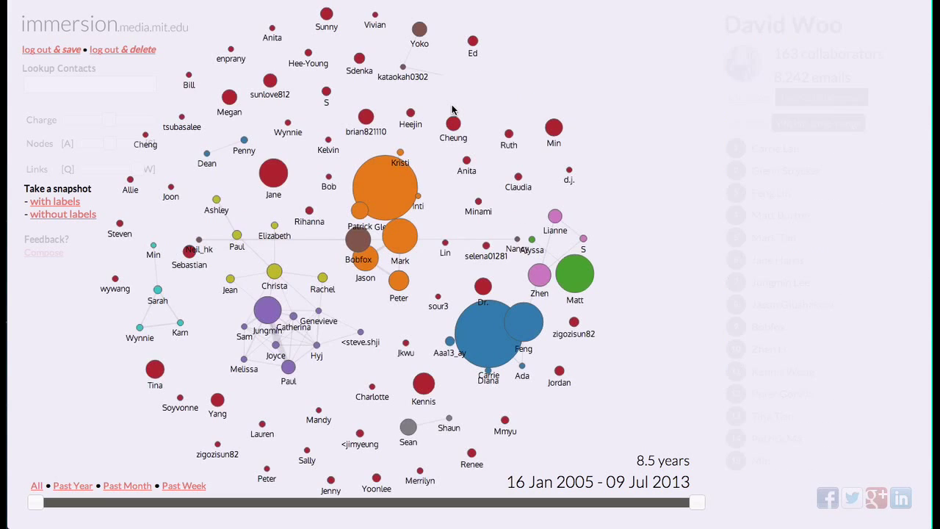